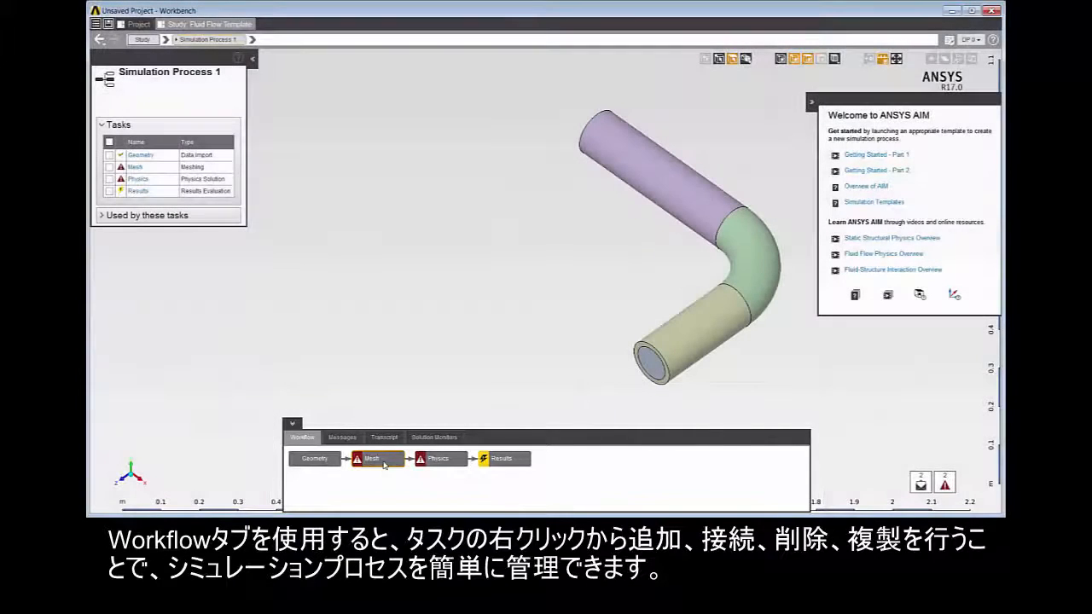
Step: Add a Physics Solution task after the Mesh task in the workflow
right_click(385, 464)
mouse_move(394, 471)
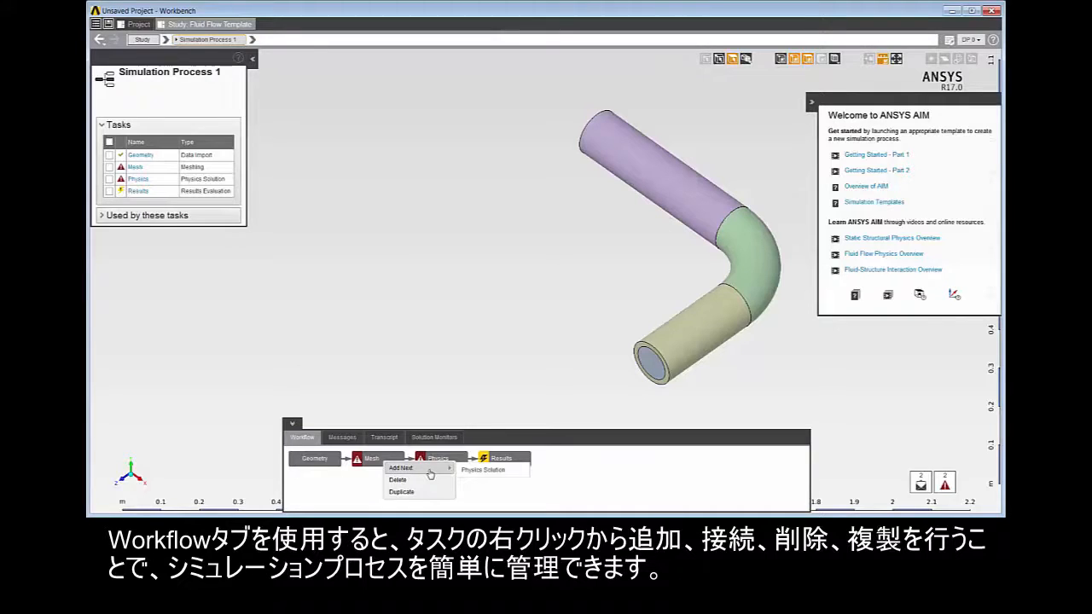
left_click(484, 470)
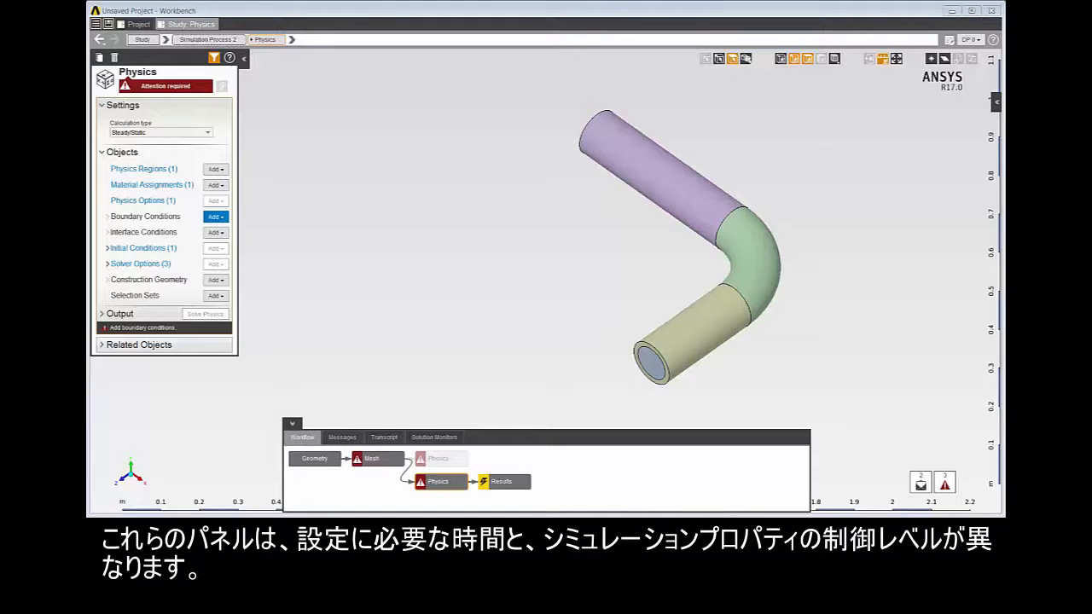
Step: Add an Inlet boundary condition from the inner end face of the pipe
right_click(659, 367)
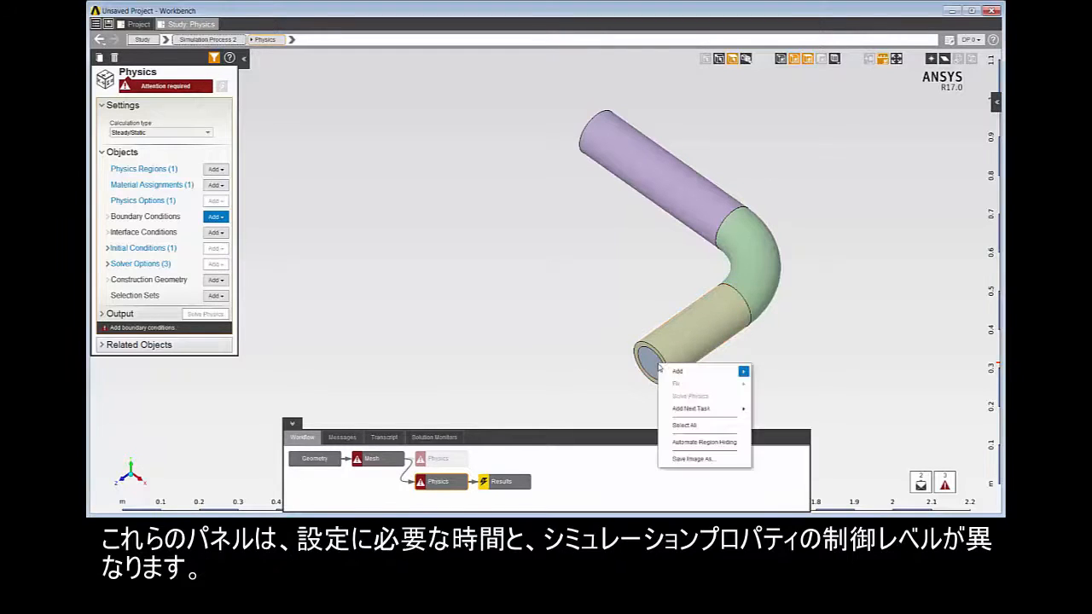
mouse_move(691, 373)
mouse_move(805, 389)
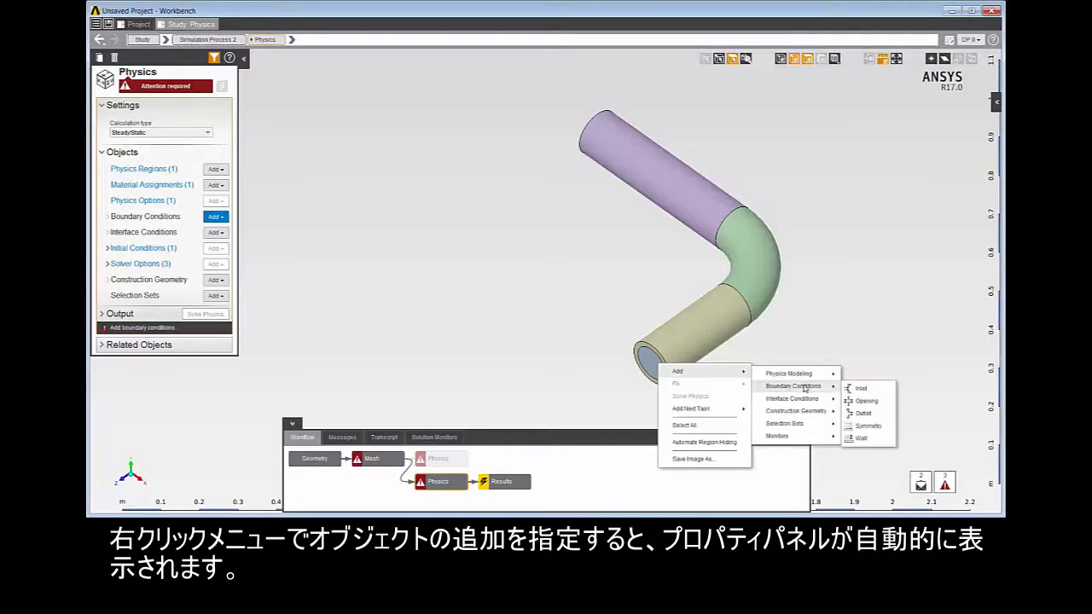
left_click(857, 389)
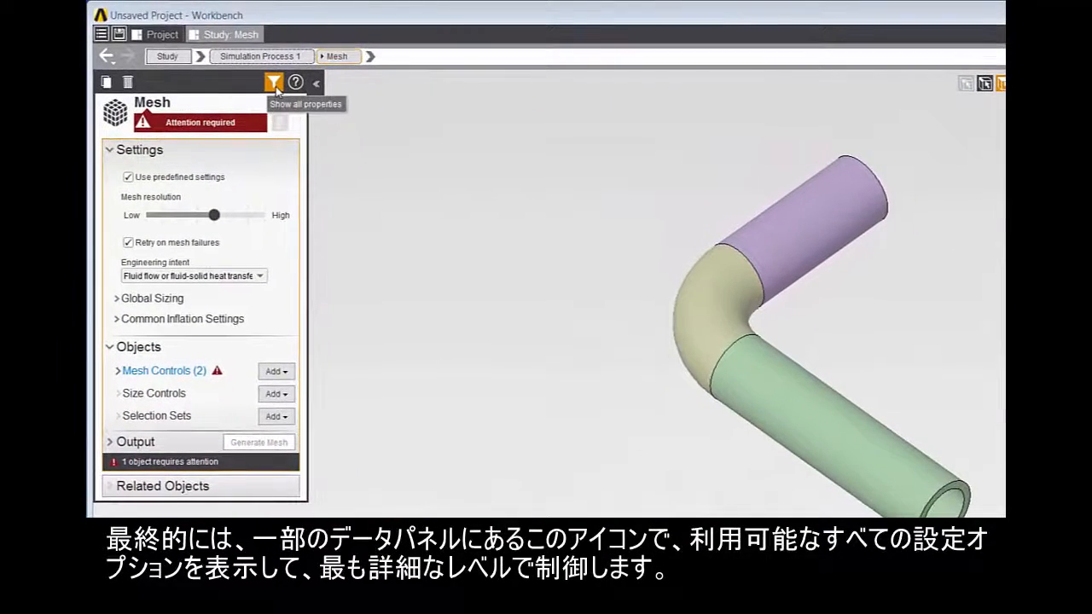
Step: Show all properties of the Mesh task, including its additional settings, and restore the filtered view
left_click(274, 82)
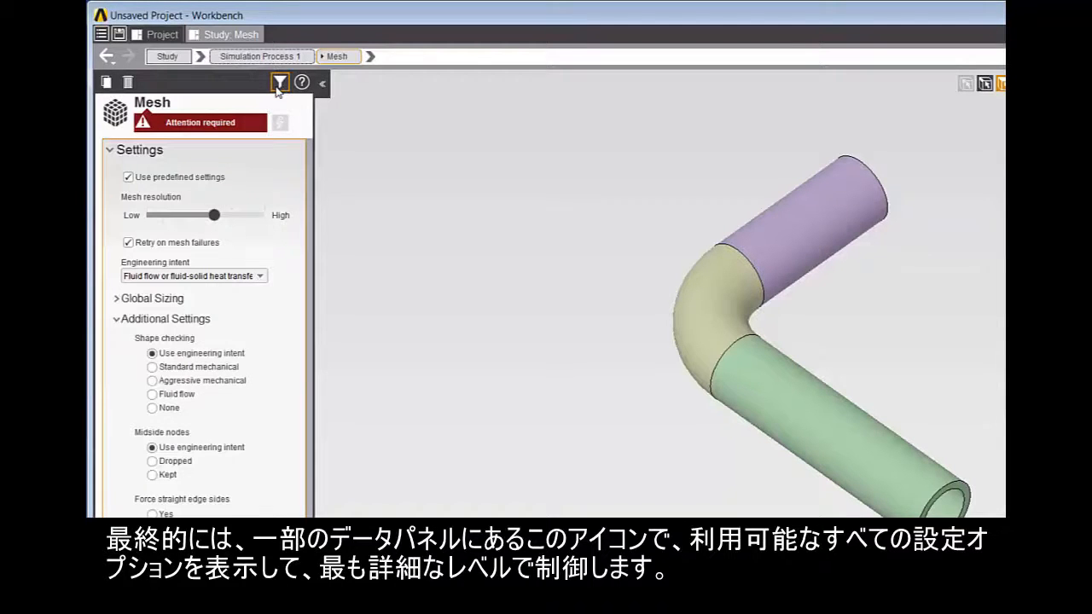
left_click(278, 83)
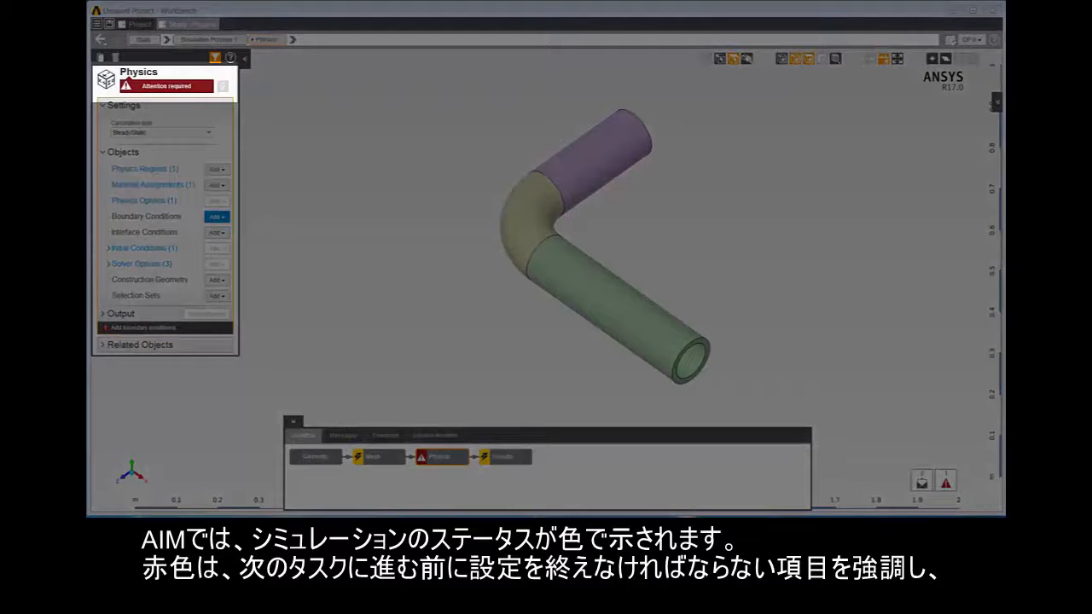
Step: Open the Mesh and Geometry tasks in the workflow to check their update status
left_click(381, 462)
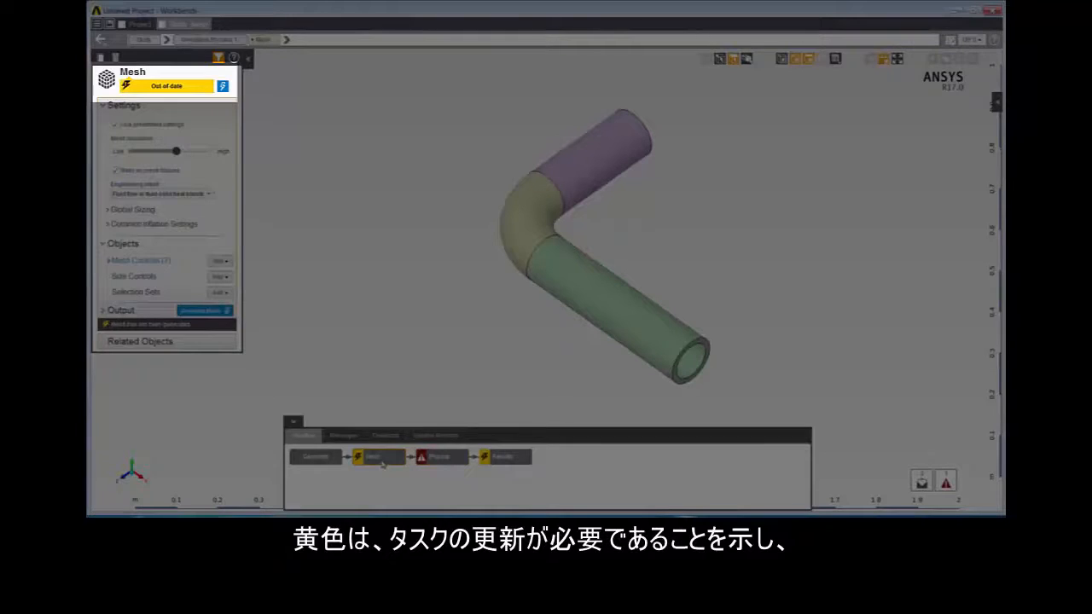
left_click(327, 460)
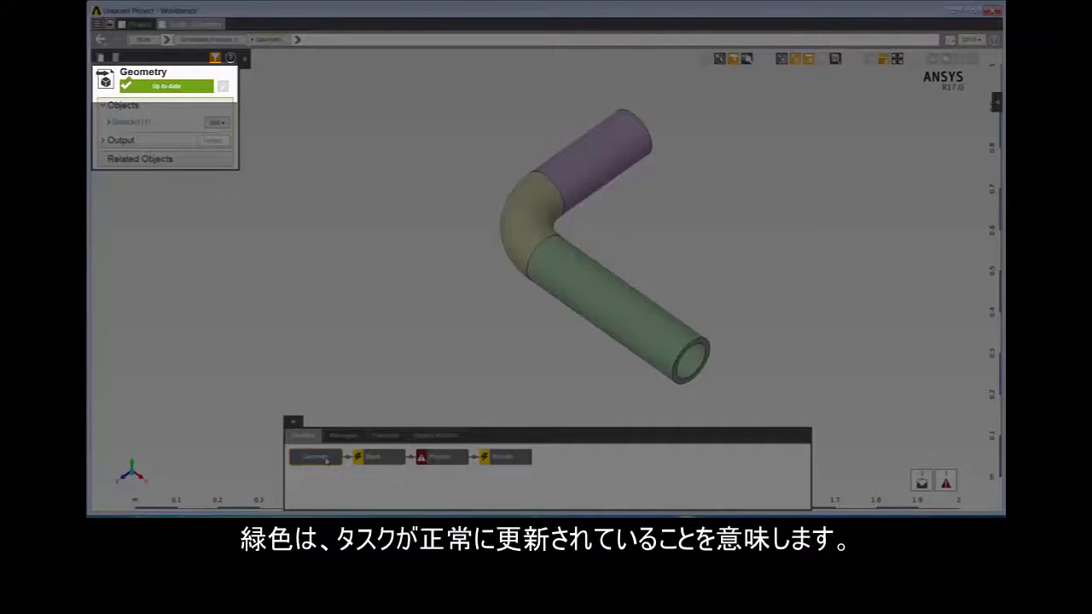
Step: Open the Mesh task and generate the mesh for the pipe
left_click(375, 457)
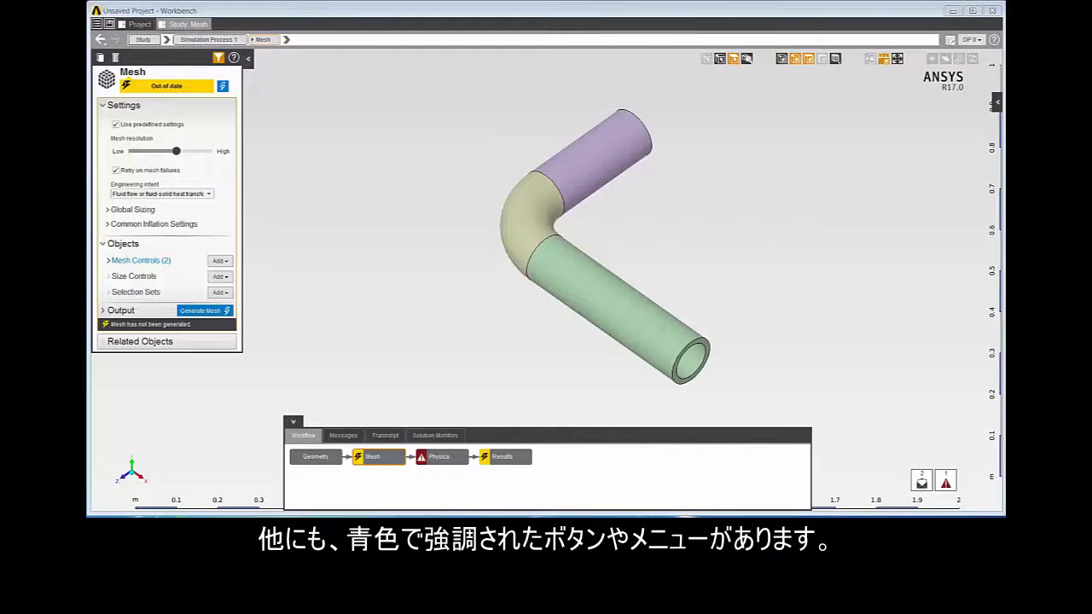
right_click(365, 263)
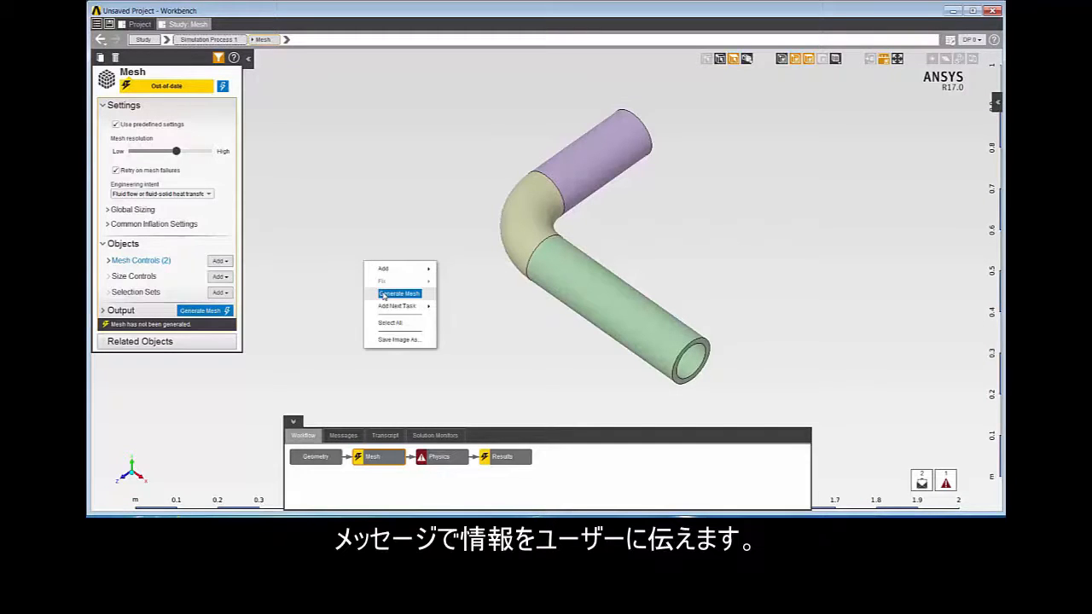
left_click(384, 295)
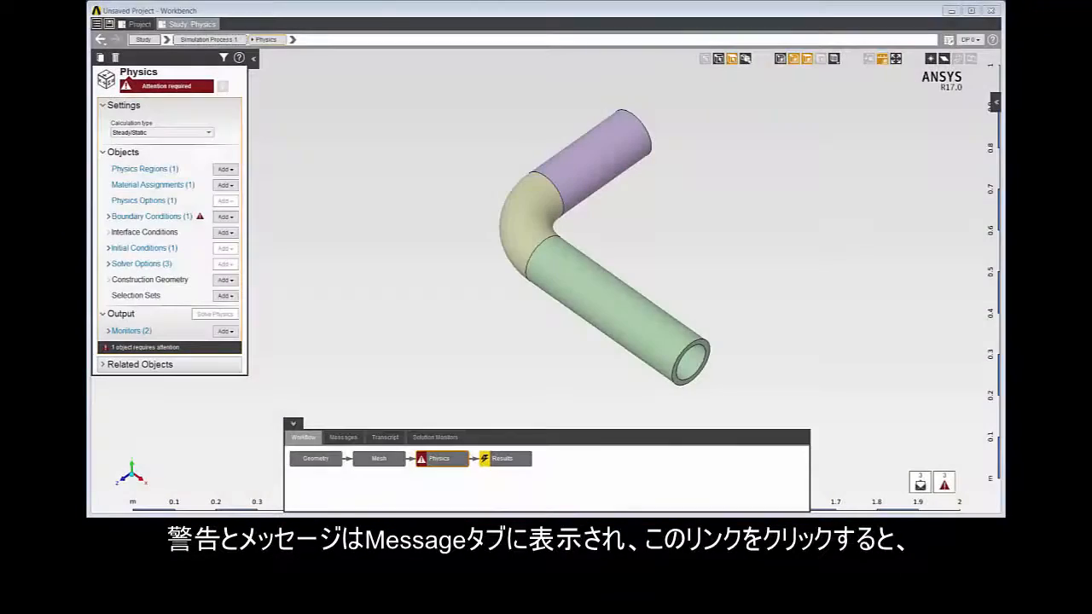
Step: Open Inlet 1 from its entry in the message list and show the messages related to its status
left_click(344, 439)
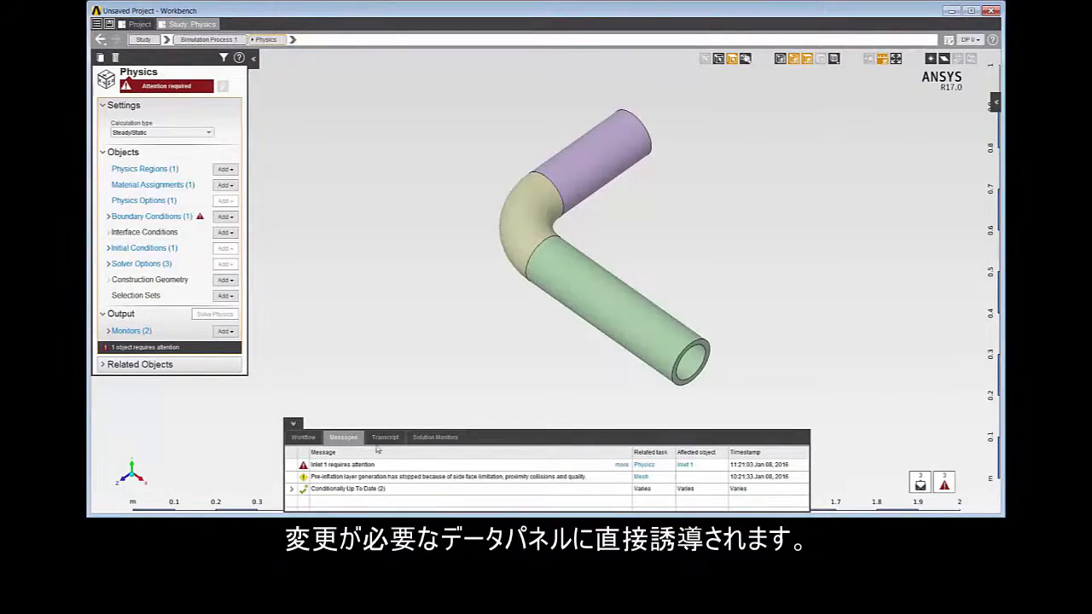
left_click(683, 466)
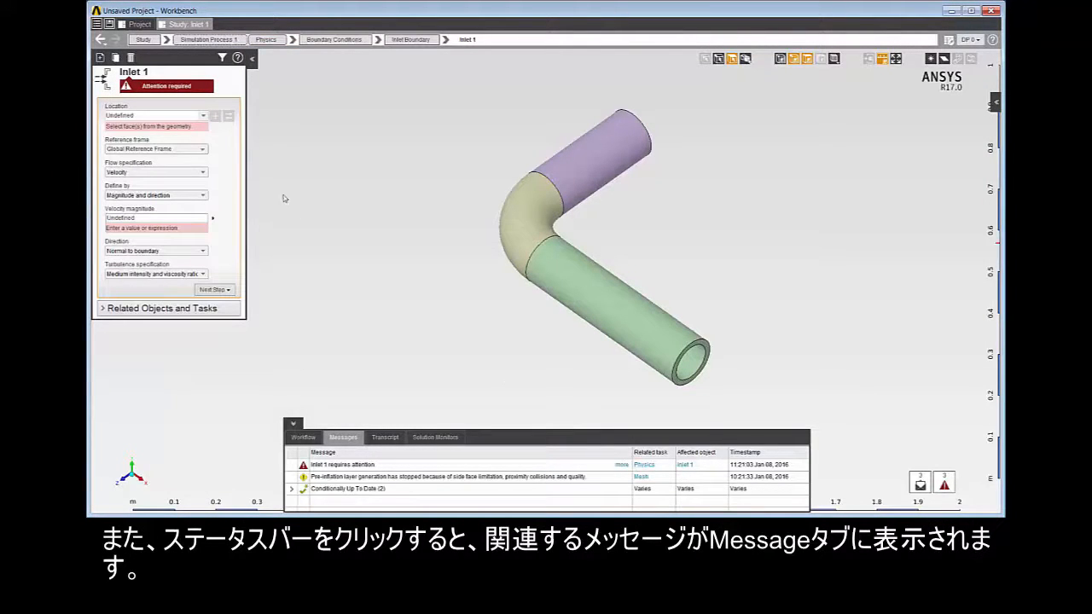
left_click(187, 87)
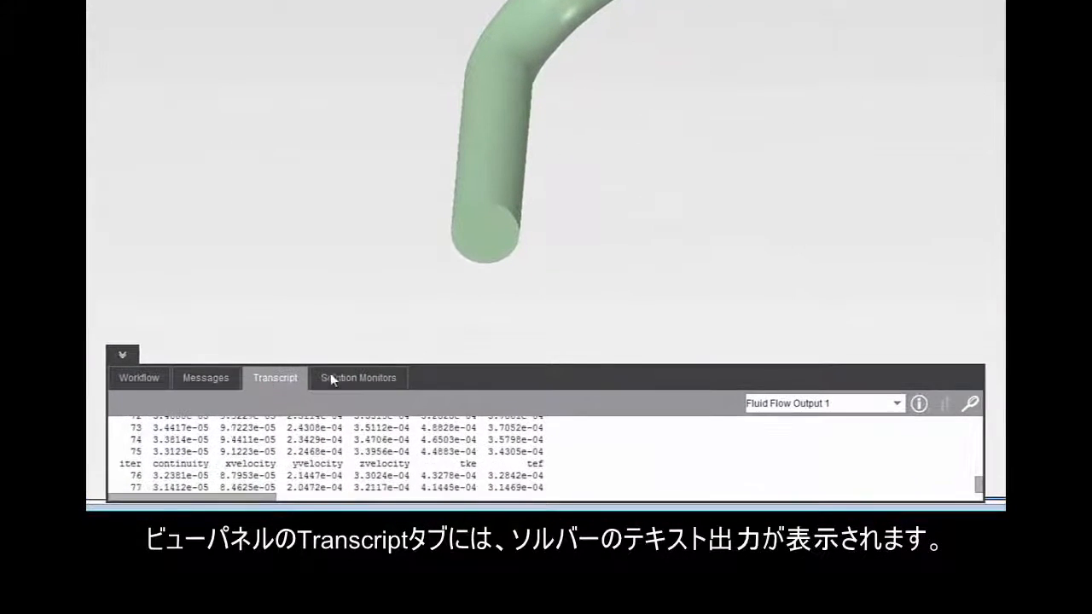
Step: Display the solution monitors for the fluid flow solution
left_click(350, 378)
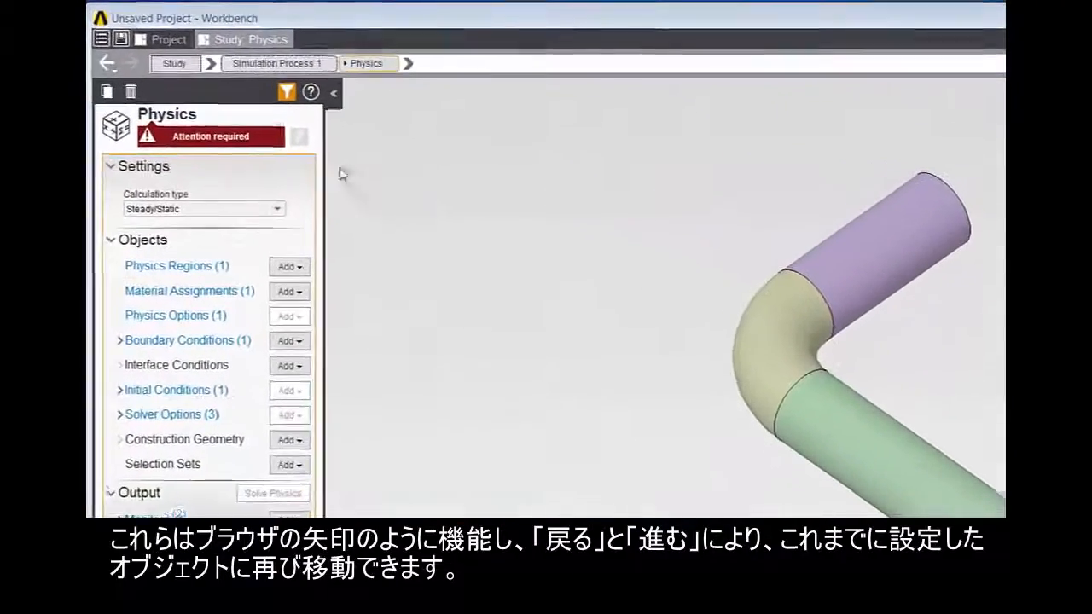
Step: View the navigation history of the Physics task, go back to an earlier object and forward again
left_click(112, 84)
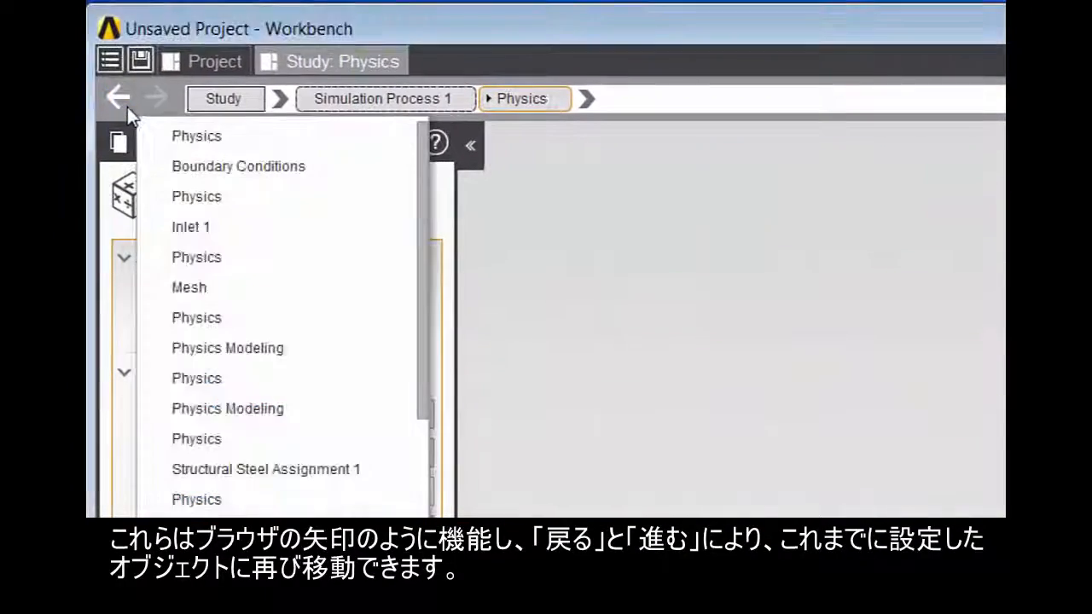
left_click(120, 89)
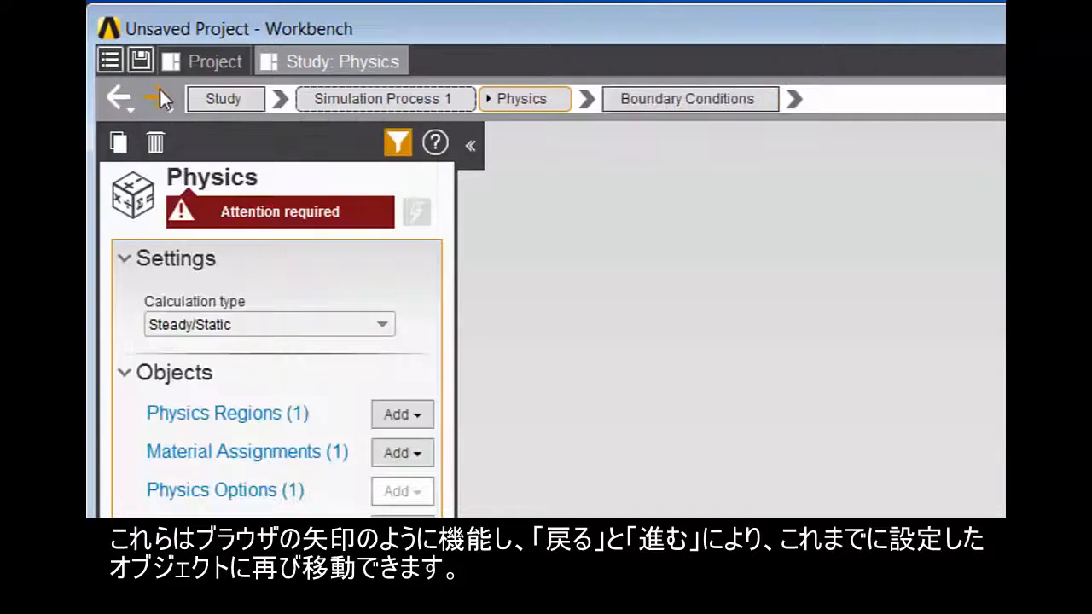
left_click(158, 91)
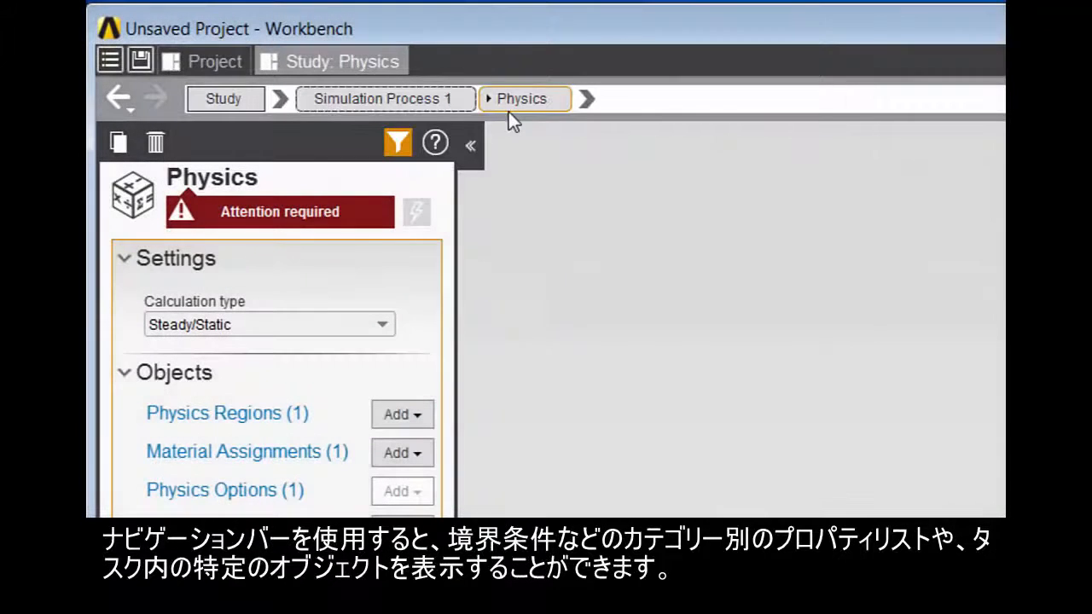
Step: Browse the Physics task's object categories and types, and expand its boundary conditions
left_click(586, 99)
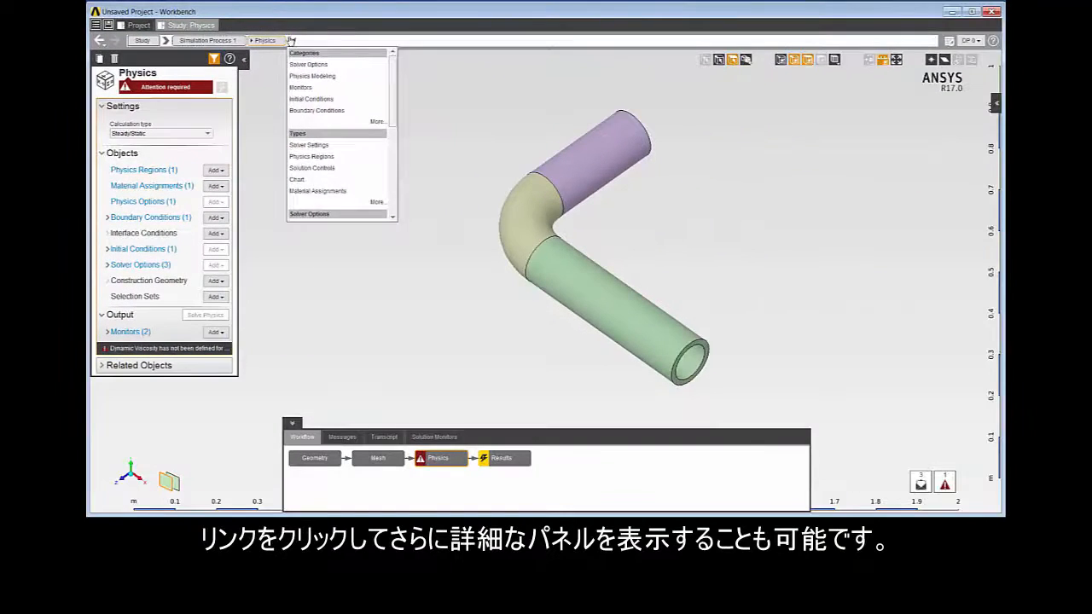
left_click(586, 99)
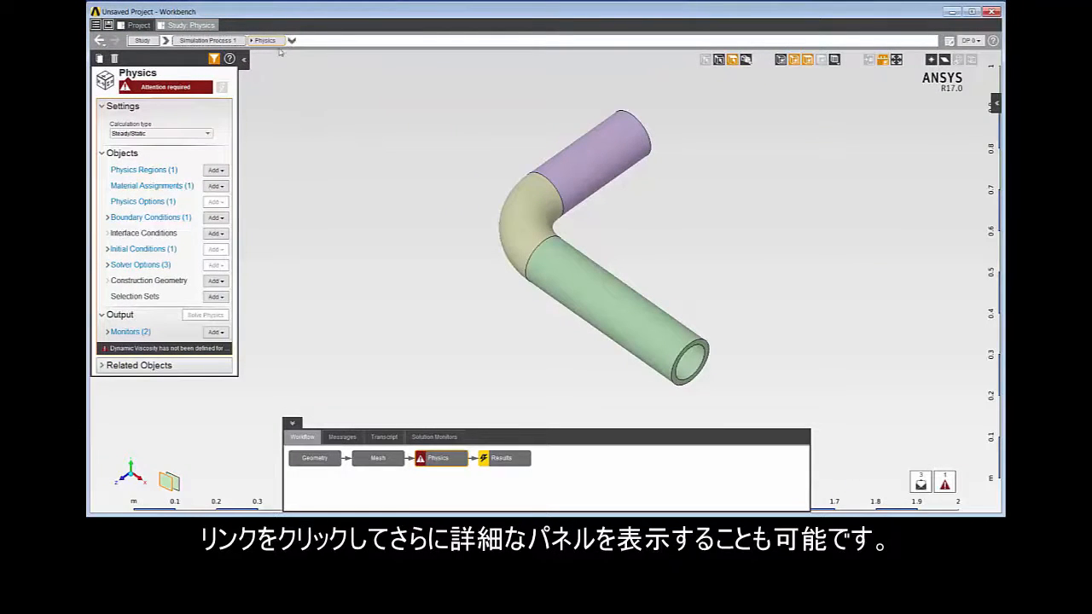
left_click(108, 219)
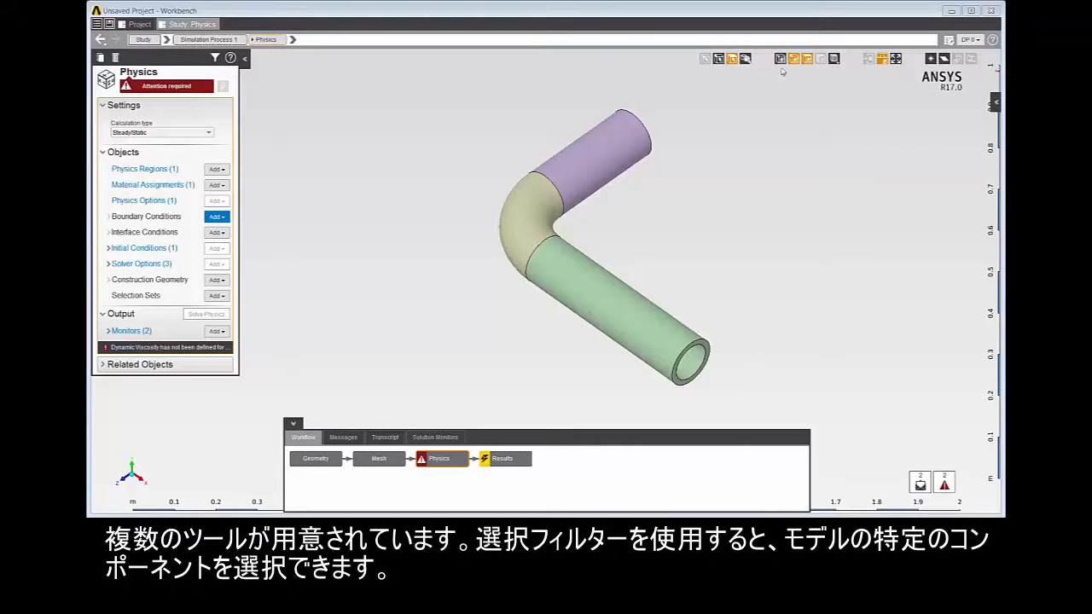
Step: Select the long straight pipe section, and use face selection to pick only its ring-shaped end face
left_click(619, 308)
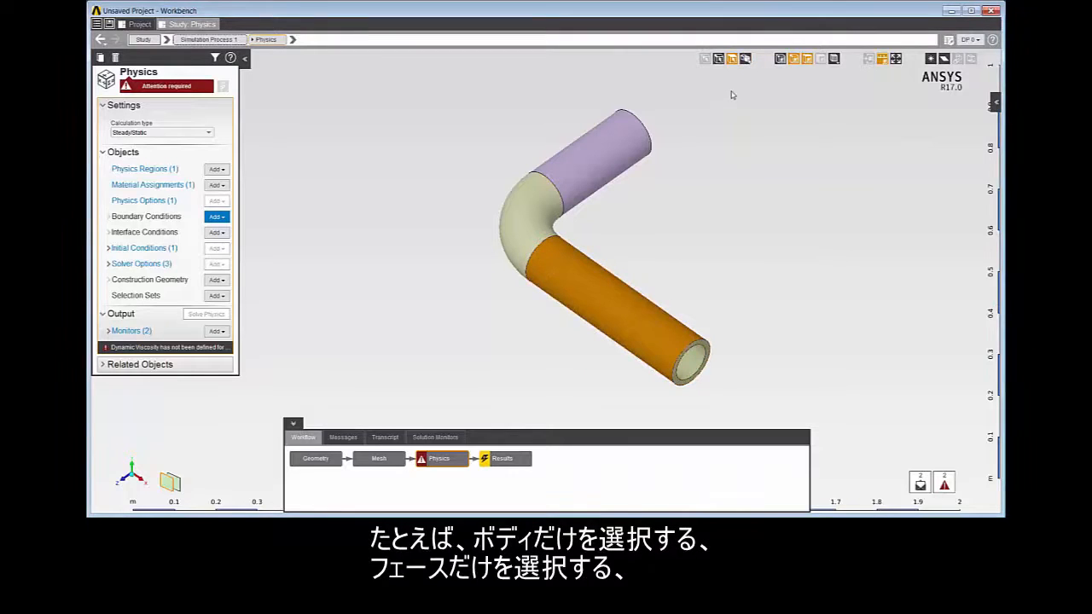
left_click(732, 60)
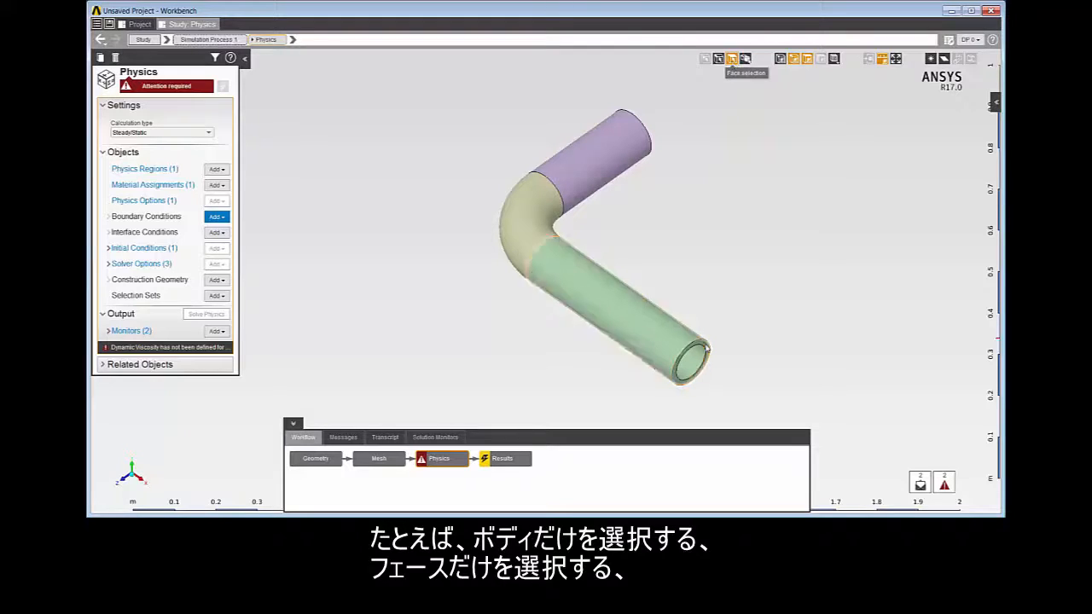
left_click(706, 348)
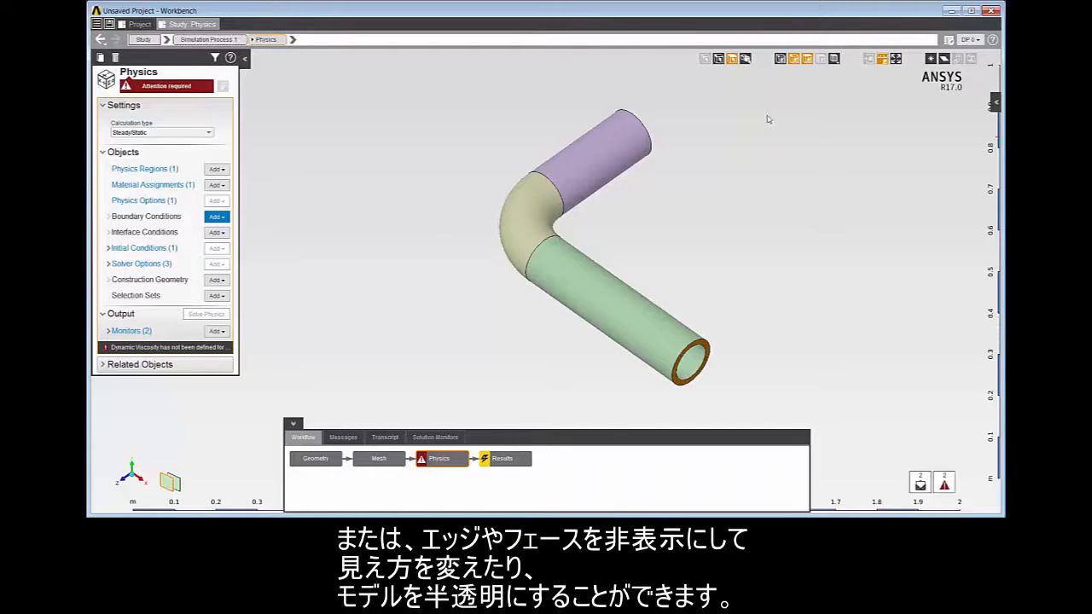
Step: Hide and restore the model's edges, and do the same with its faces
left_click(794, 60)
left_click(794, 60)
left_click(807, 59)
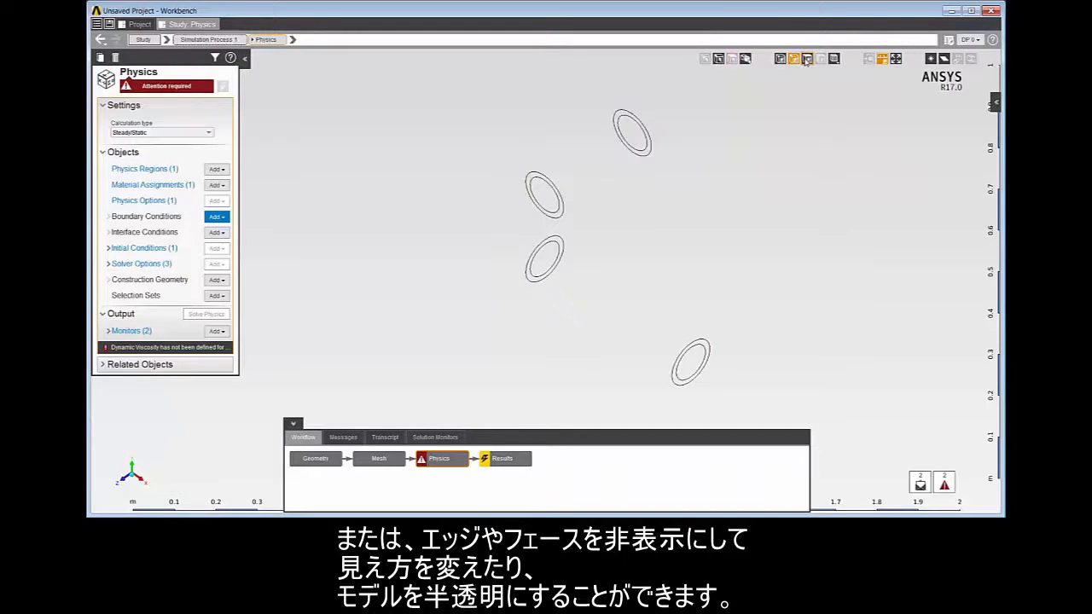
left_click(807, 59)
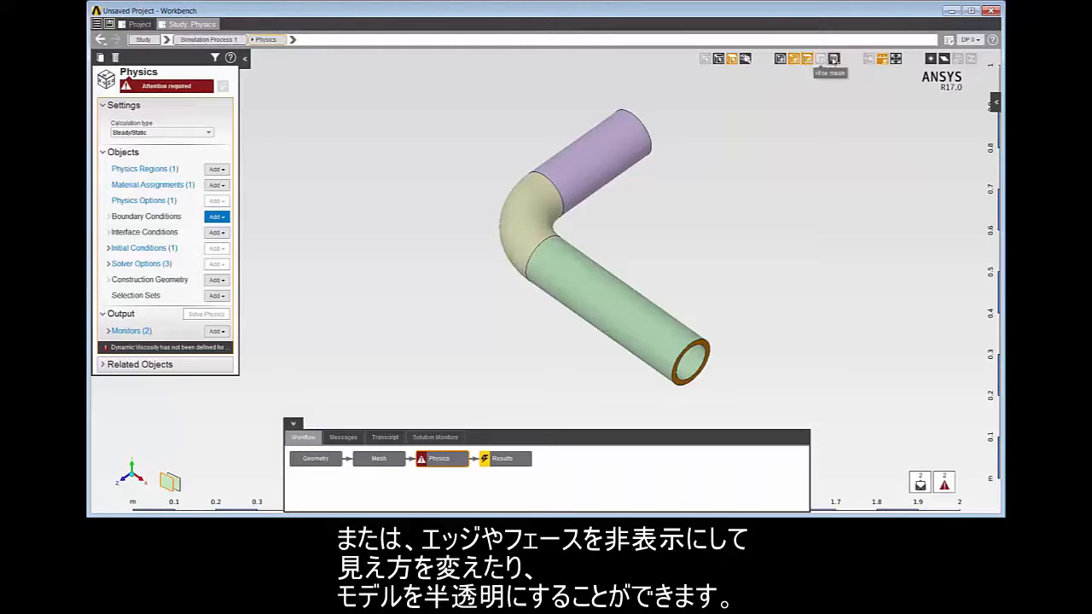
Step: Switch the model to a translucent display and on to the realistic Enhanced display
left_click(833, 58)
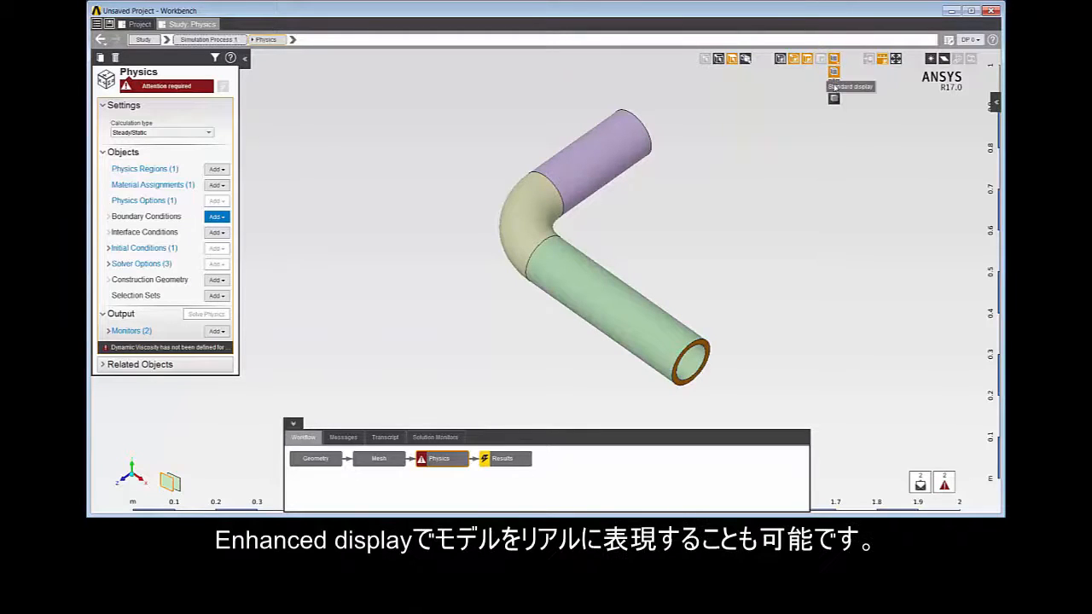
left_click(833, 97)
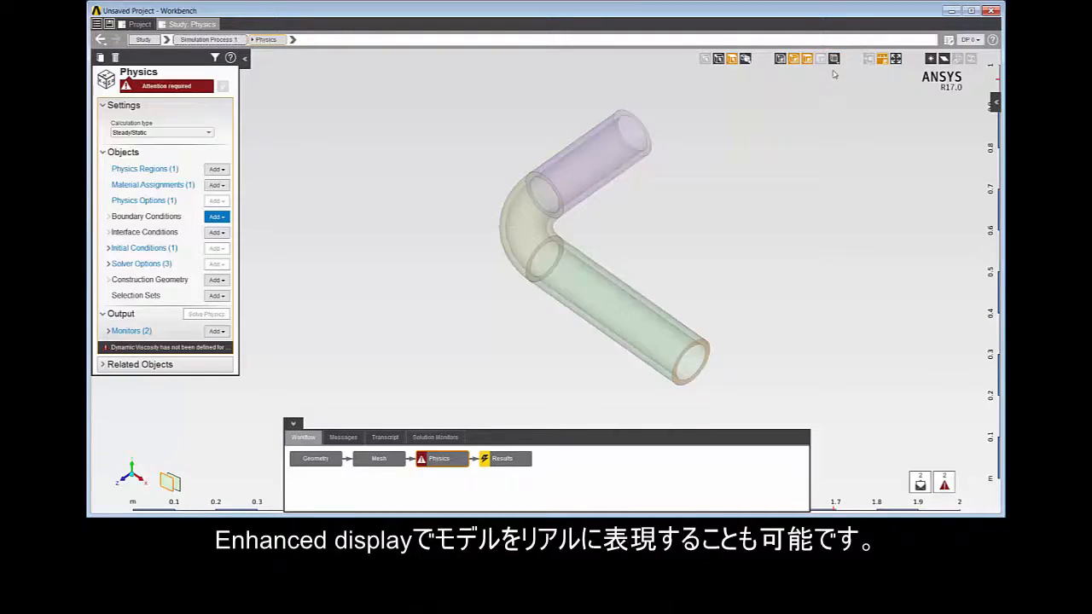
left_click(834, 60)
left_click(835, 100)
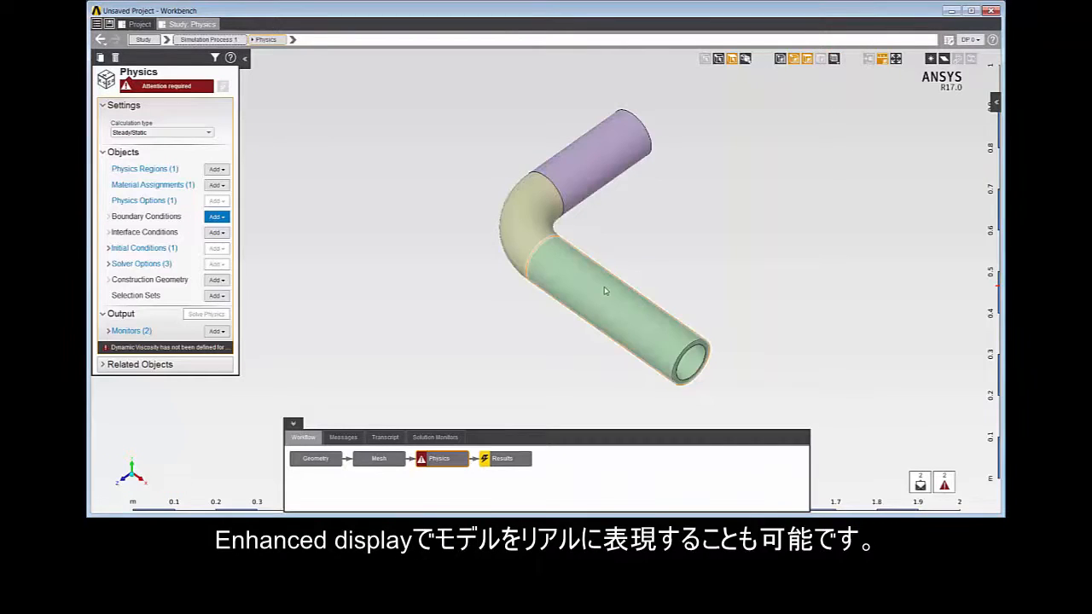
Step: Select the long pipe section's outer face, switch between overlapping faces with the Topology Selector, and clear the selection
left_click(607, 293)
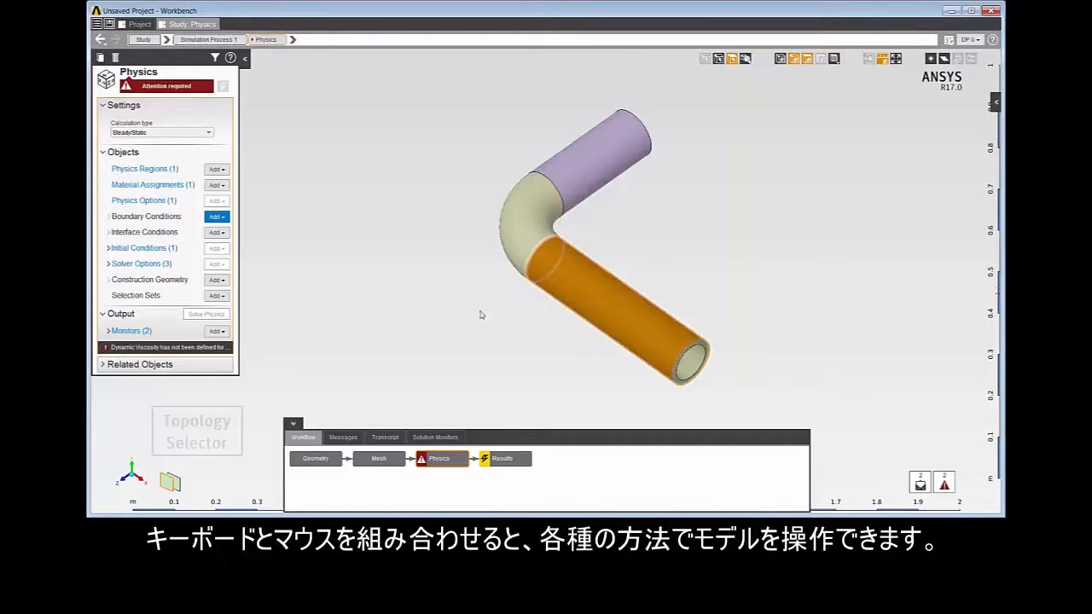
left_click(171, 482)
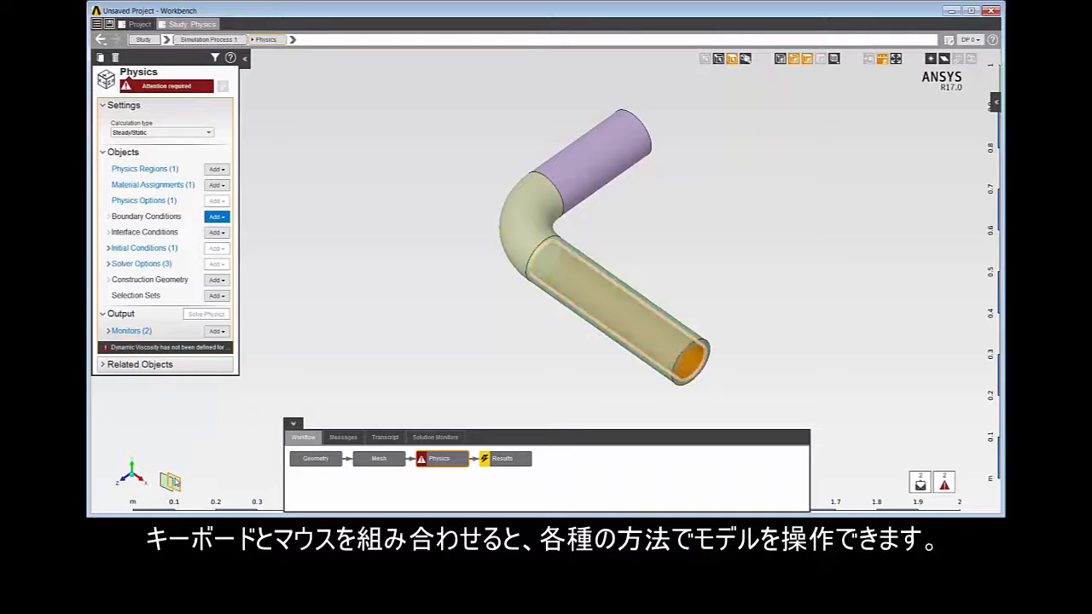
left_click(170, 481)
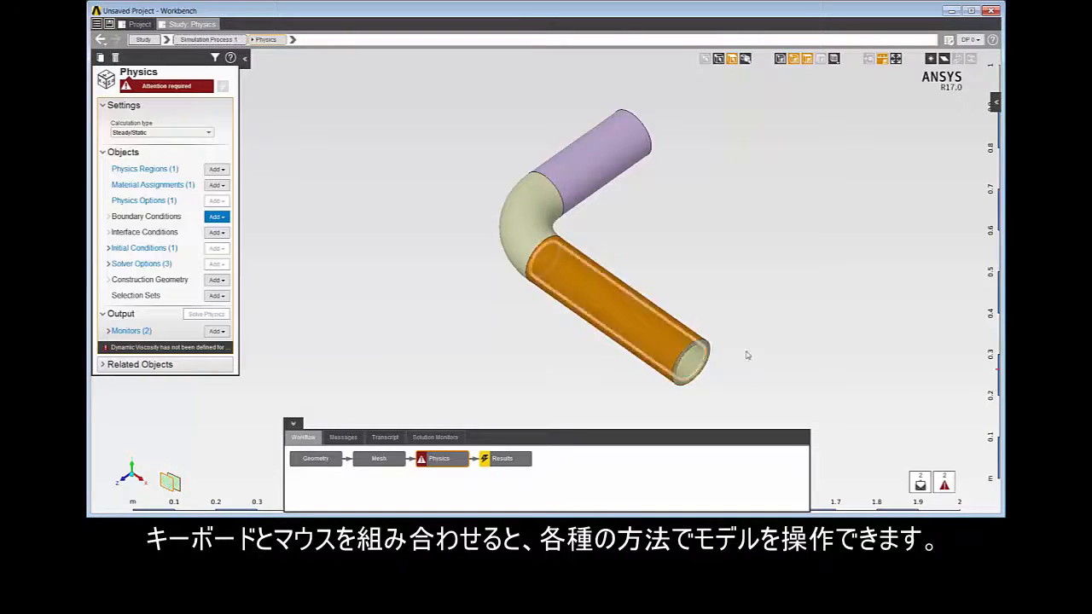
left_click(791, 338)
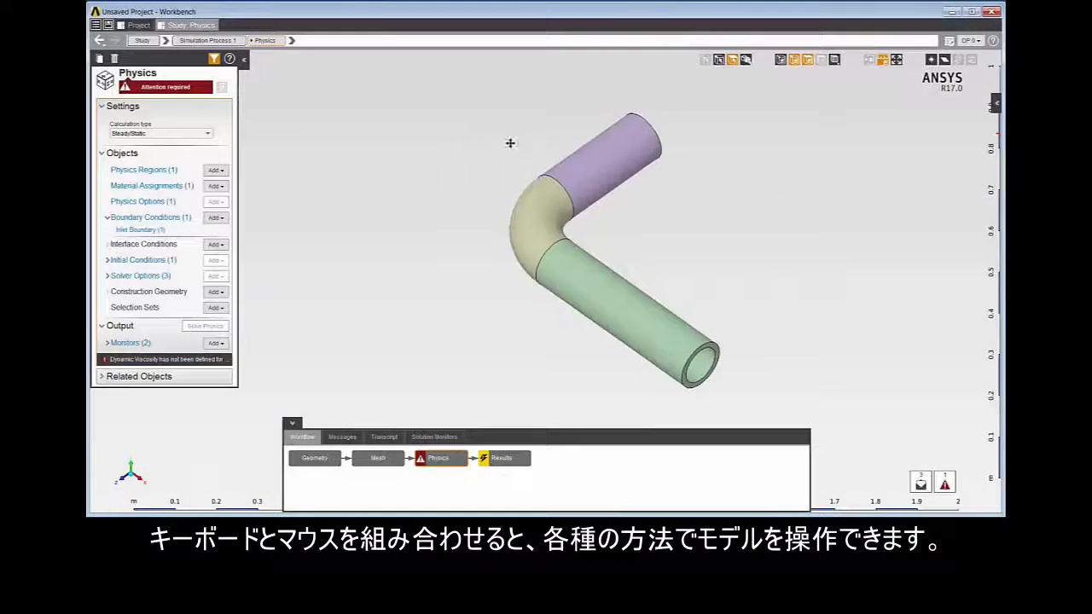
Step: Pan the model and zoom in on the pipe
right_click_drag(509, 142, 302, 125, "ctrl")
scroll(382, 147, "up", 5)
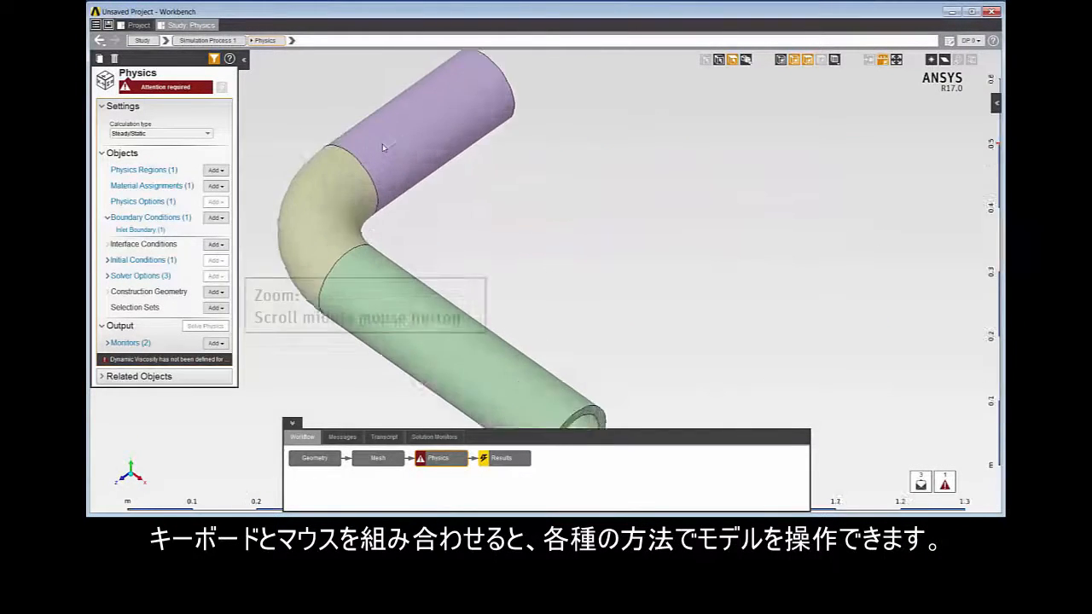
Step: Re-center the zoomed-out view on the short pipe section and box-select the entire pipe model
scroll(382, 148, "down", 4)
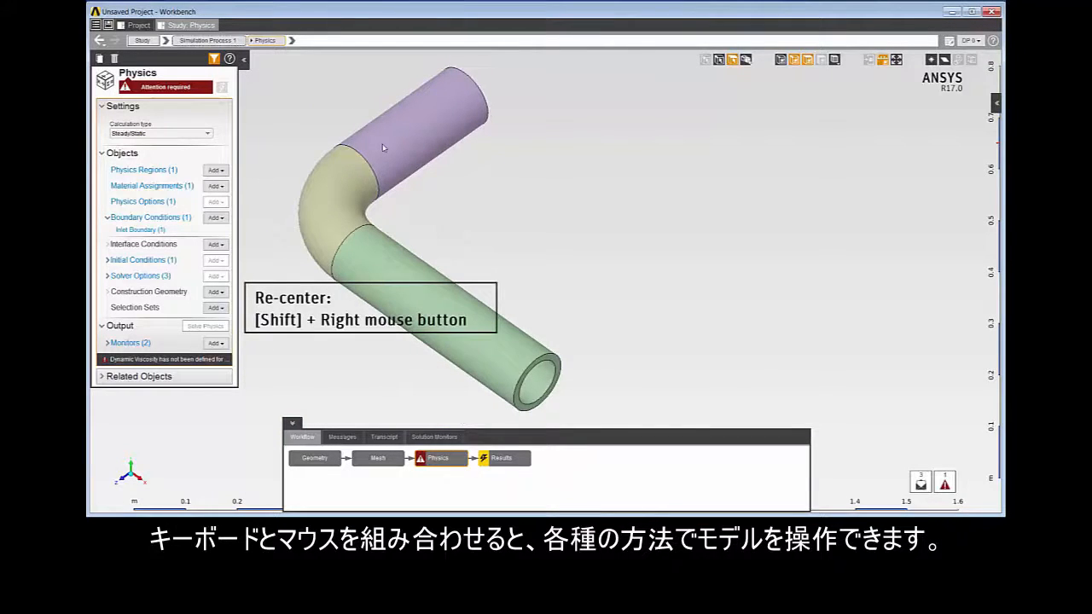
right_click(382, 145, "shift")
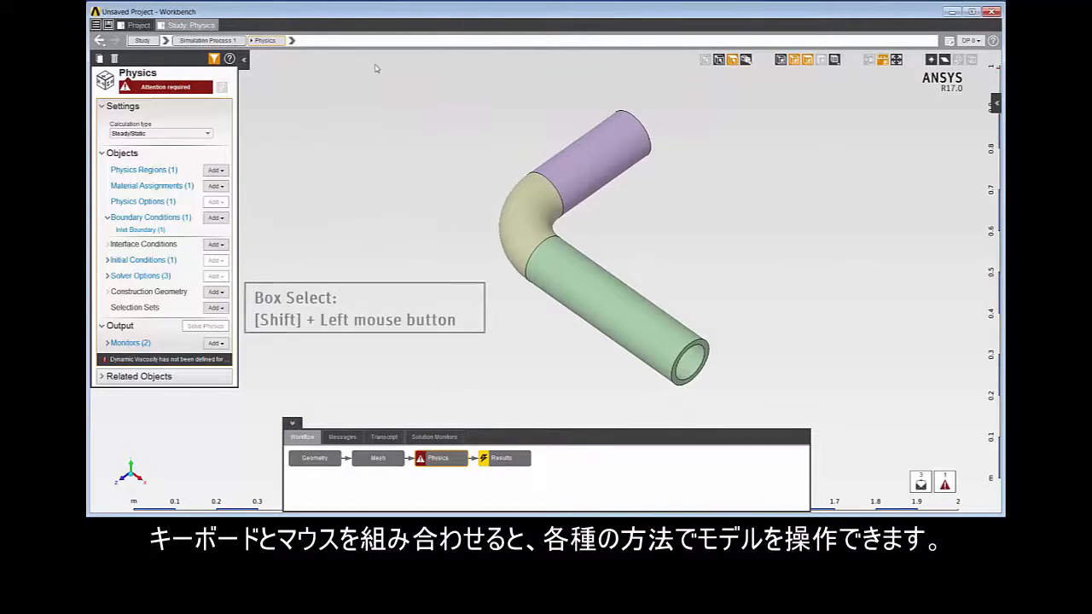
left_click_drag(384, 78, 824, 399, "shift")
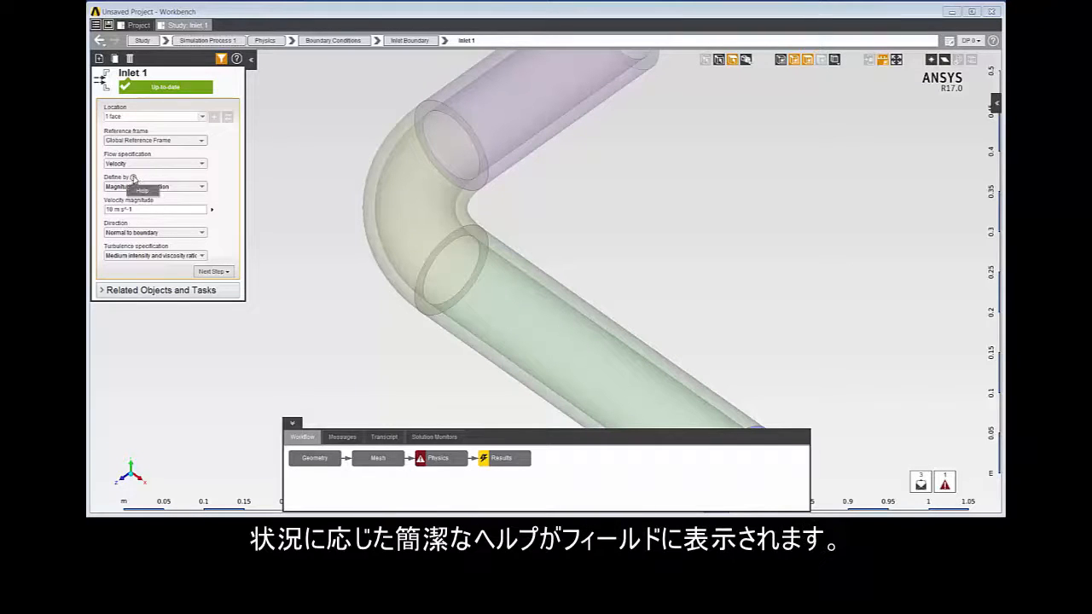
Step: Open the help for the Inlet 1 data panel and its related topic Specifying Velocity Inlets
mouse_move(134, 178)
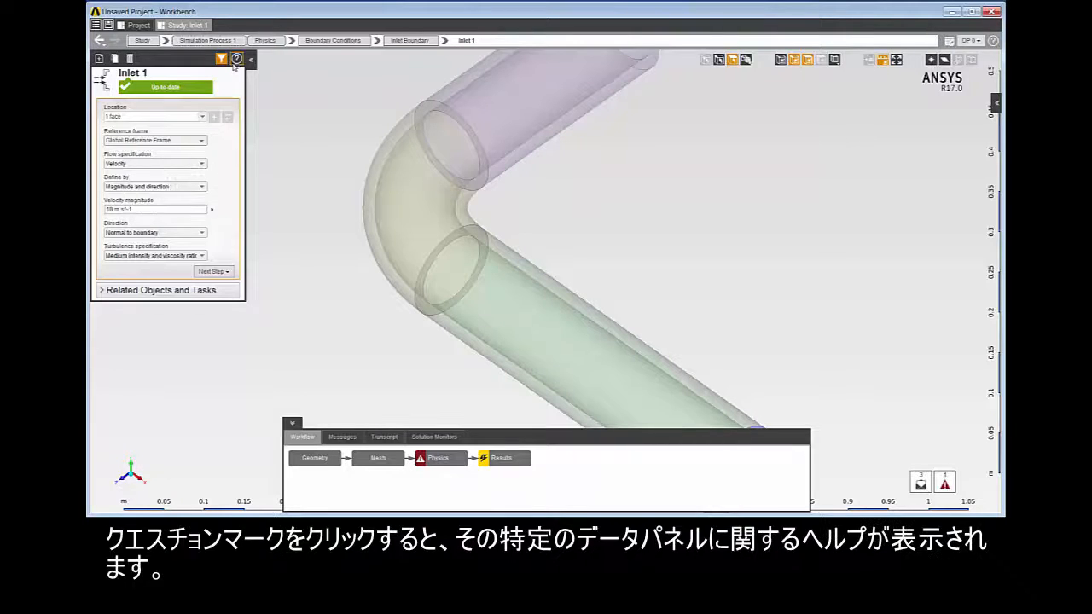
left_click(237, 58)
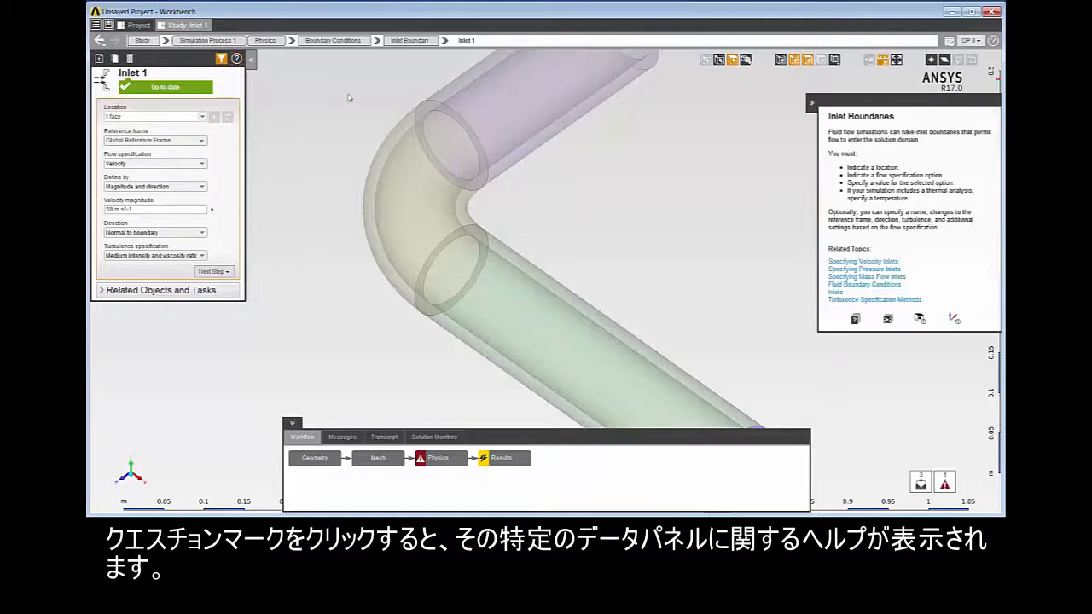
left_click(851, 263)
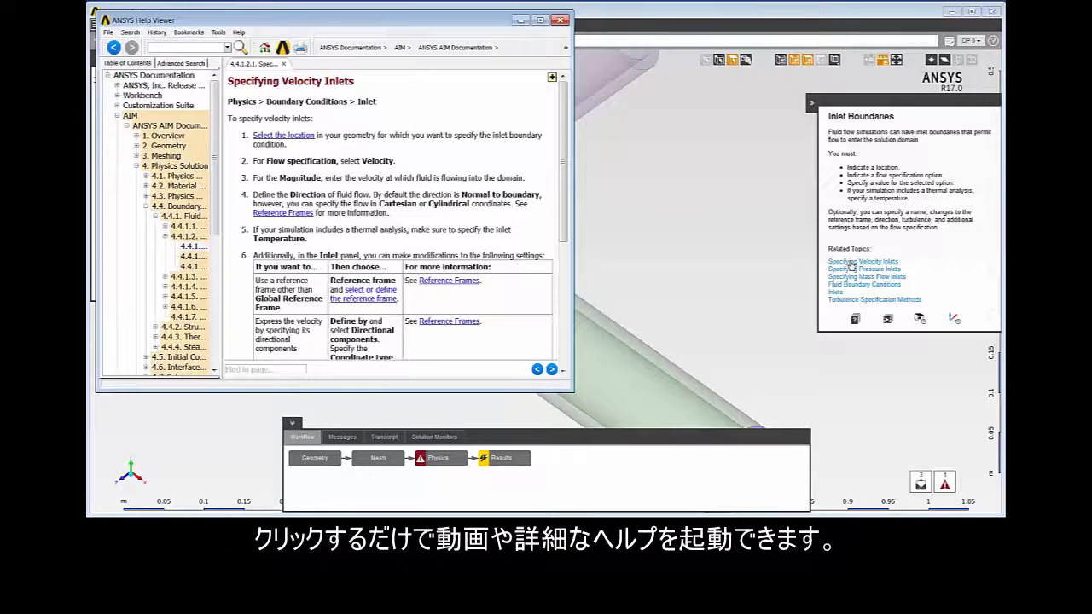